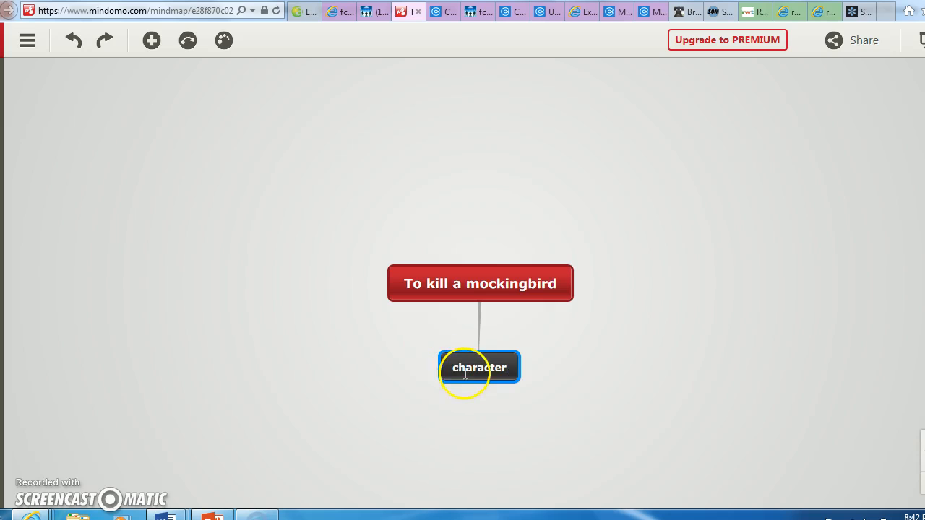
Step: Correct the subtopic's text to "characters" and insert a floating topic just beneath it
{"action": "left_click", "coordinate": [520, 365]}
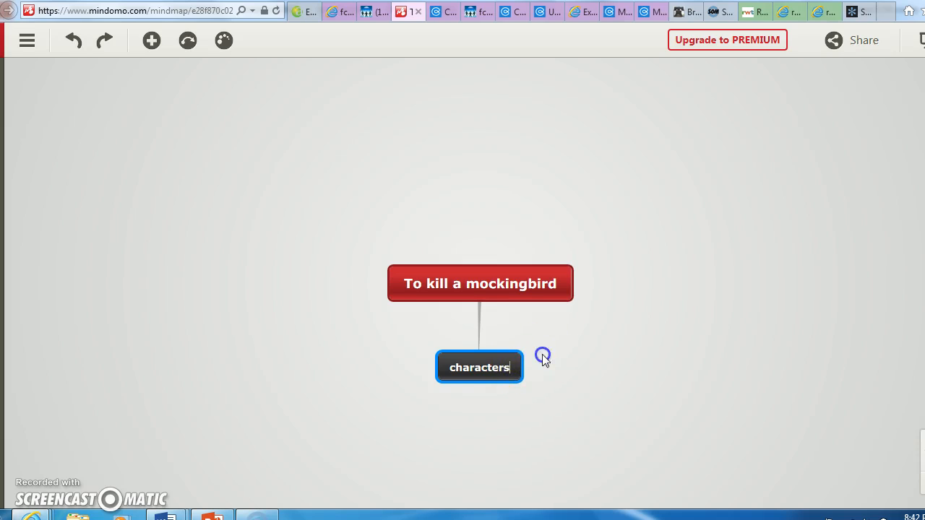
{"action": "left_click", "coordinate": [525, 352]}
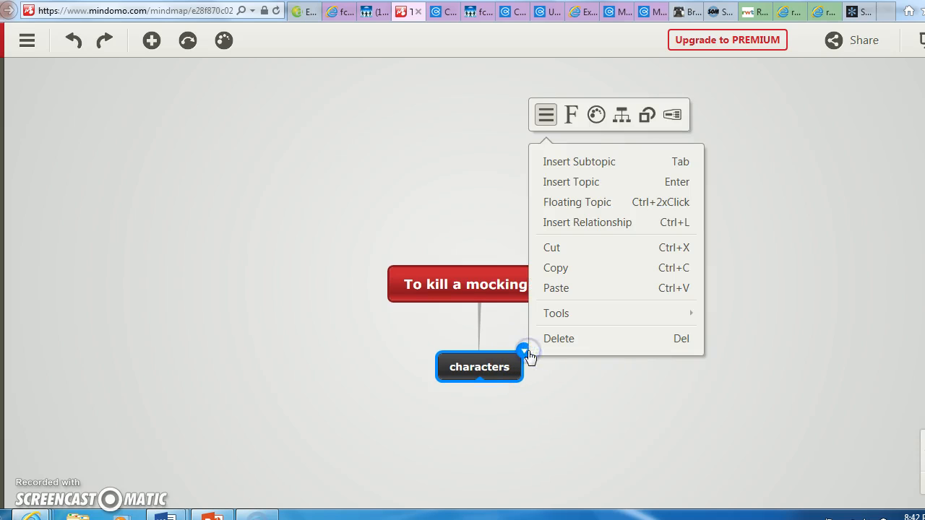
{"action": "left_click", "coordinate": [570, 209]}
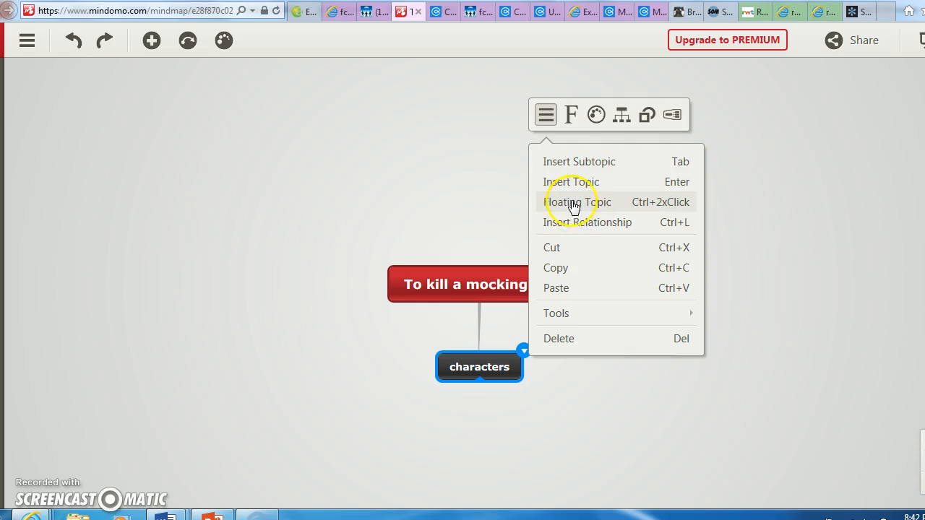
{"action": "left_click", "coordinate": [580, 192]}
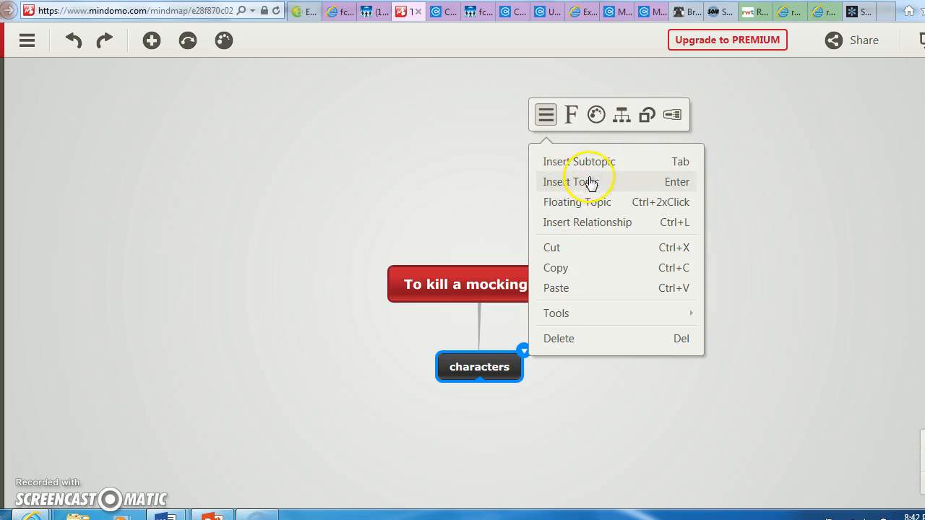
{"action": "left_click", "coordinate": [602, 198]}
{"action": "left_click", "coordinate": [528, 393]}
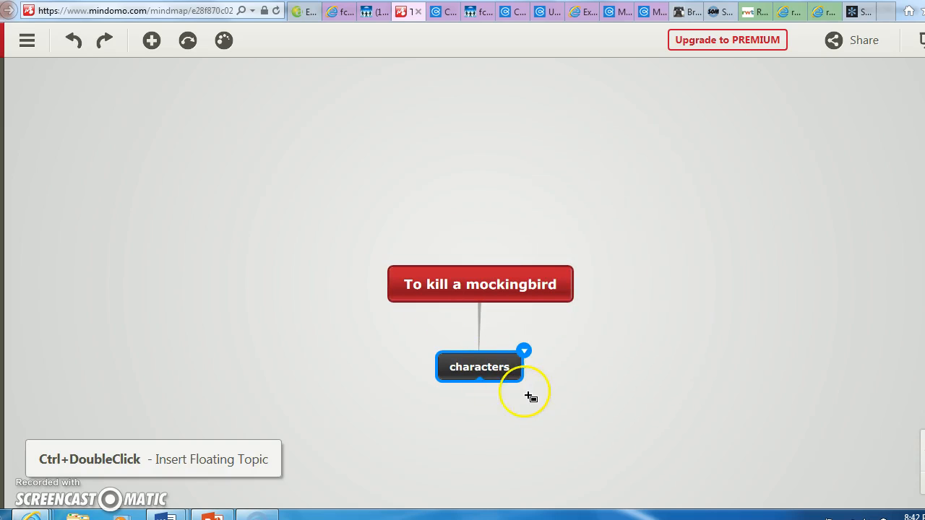
{"action": "left_click_drag", "start_coordinate": [562, 408], "coordinate": [474, 314]}
{"action": "double_click", "coordinate": [474, 314]}
{"action": "left_click", "coordinate": [474, 314]}
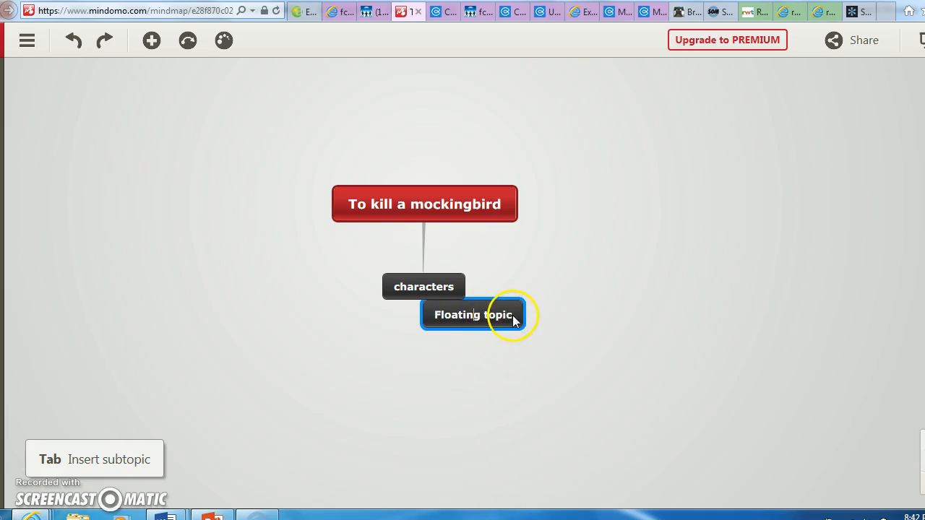
Step: Replace the floating topic's placeholder text with "scout - narrator, young girl, starting school"
{"action": "triple_click", "coordinate": [466, 315]}
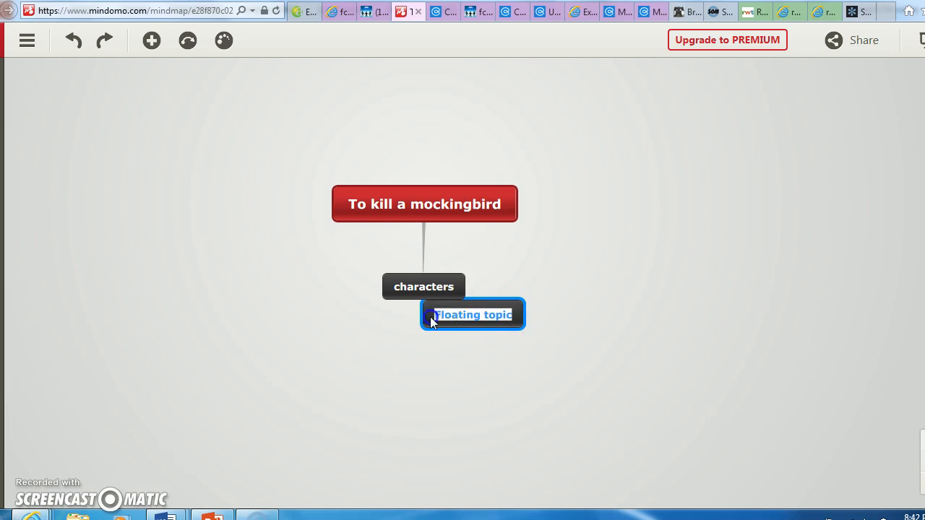
{"action": "key", "text": "BackSpace"}
{"action": "type", "text": "scout - narrayo"}
{"action": "key", "text": "BackSpace"}
{"action": "key", "text": "BackSpace"}
{"action": "type", "text": "yo0r"}
{"action": "key", "text": "BackSpace"}
{"action": "key", "text": "BackSpace"}
{"action": "key", "text": "BackSpace"}
{"action": "key", "text": "BackSpace"}
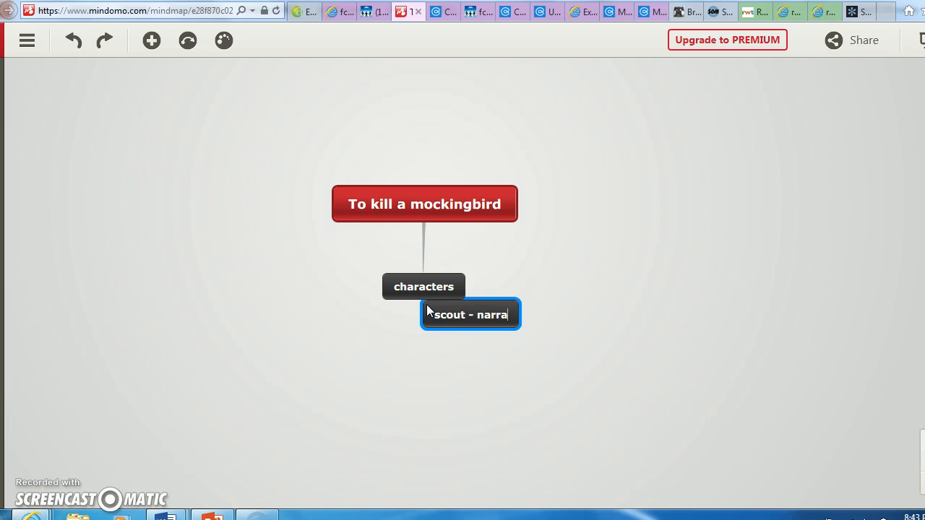
{"action": "type", "text": "tor"}
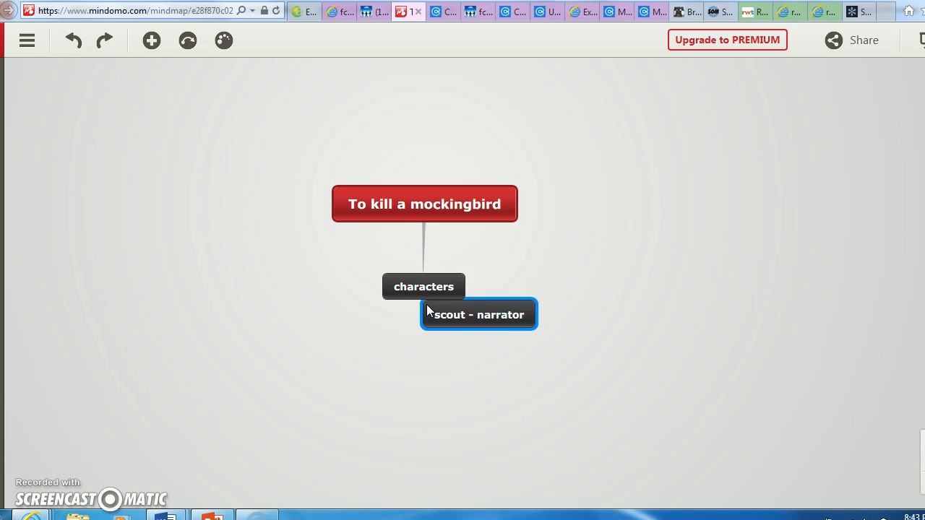
{"action": "type", "text": ", younh"}
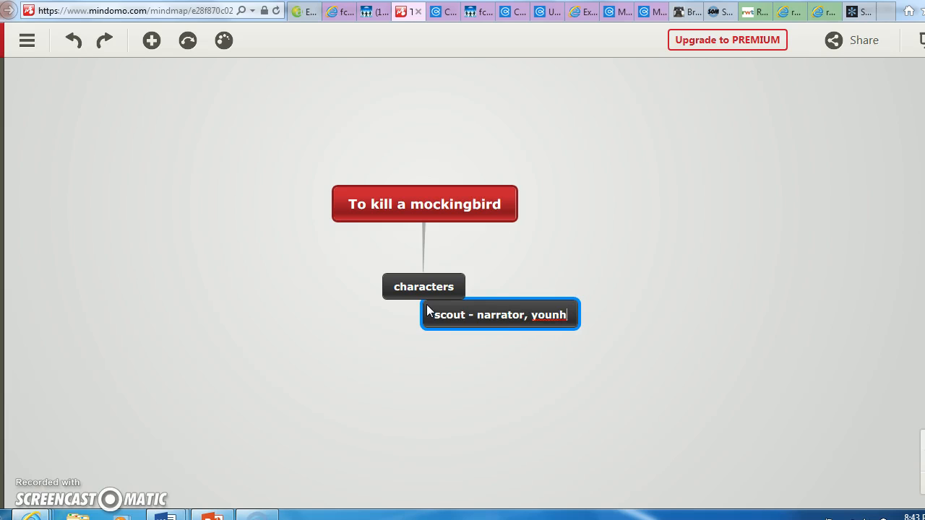
{"action": "key", "text": "BackSpace"}
{"action": "type", "text": "g girl, star"}
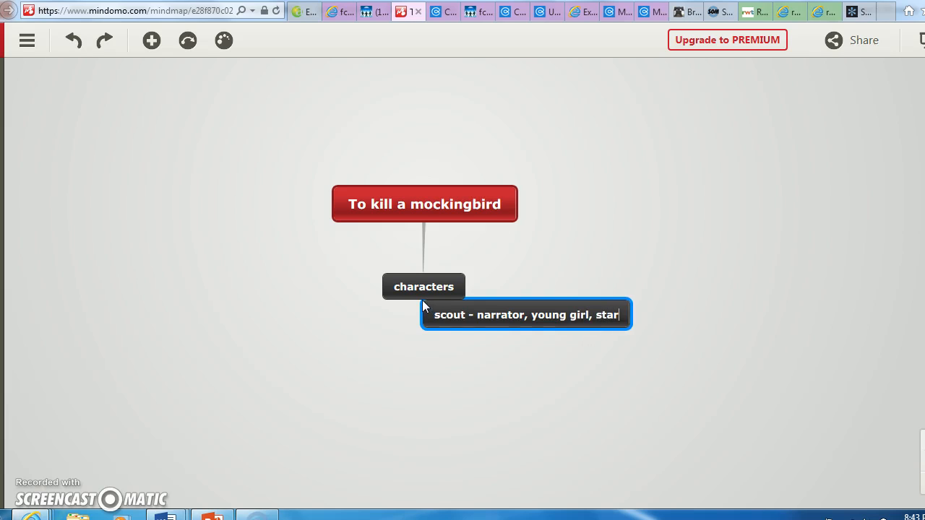
{"action": "type", "text": "ting schop"}
{"action": "key", "text": "BackSpace"}
{"action": "type", "text": "ol"}
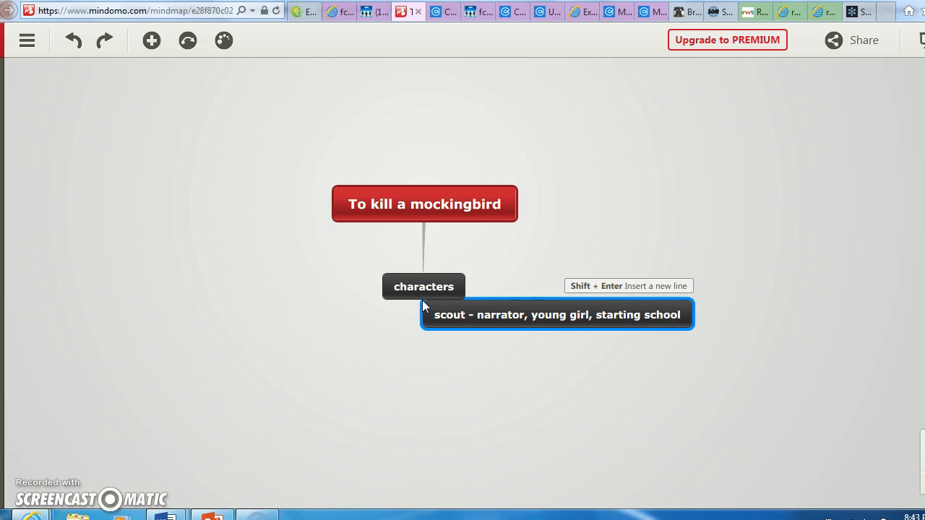
{"action": "left_click", "coordinate": [651, 386]}
Step: Insert another floating topic in the empty area to the left of the characters topic
{"action": "left_click", "coordinate": [693, 289]}
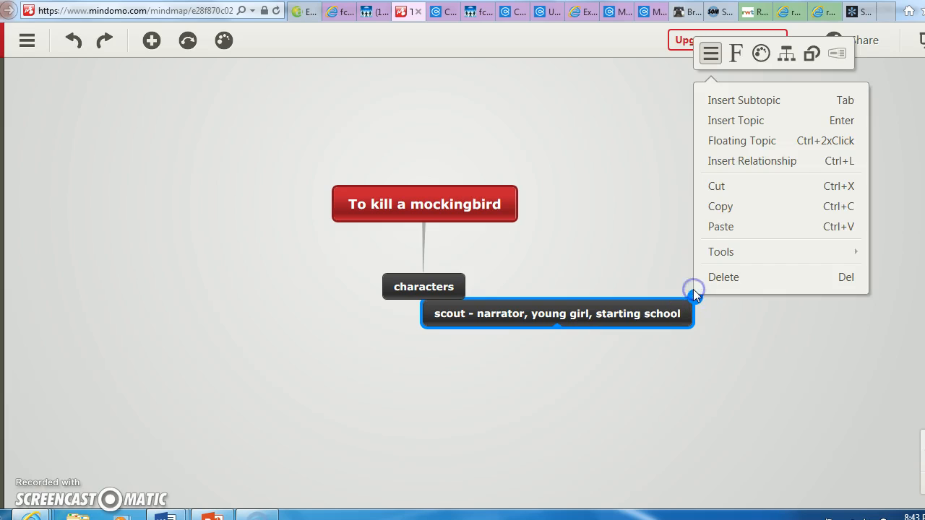
{"action": "left_click", "coordinate": [733, 143]}
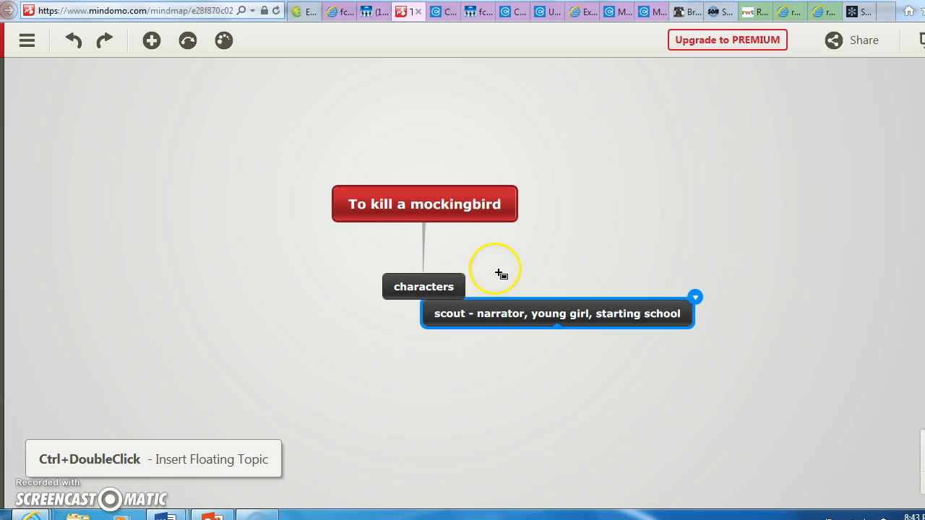
{"action": "left_click", "coordinate": [249, 314]}
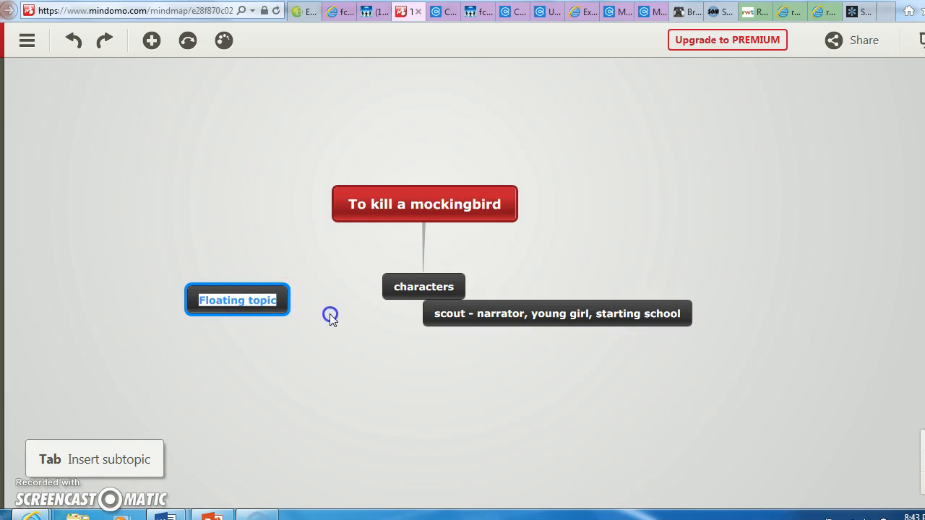
Step: Label the new floating topic "jem = brother, sports" and move it below the characters topic, beside the scout topic
{"action": "double_click", "coordinate": [251, 303]}
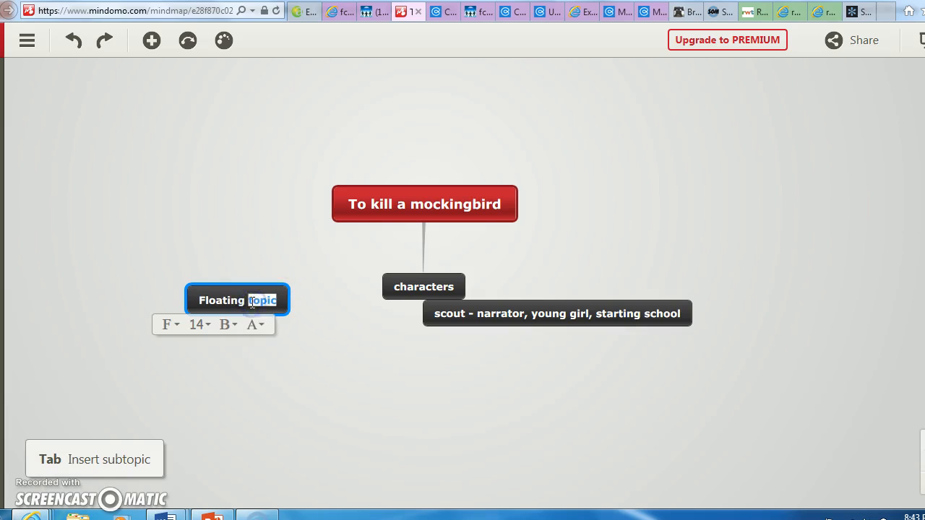
{"action": "double_click", "coordinate": [227, 295]}
{"action": "type", "text": "jem "}
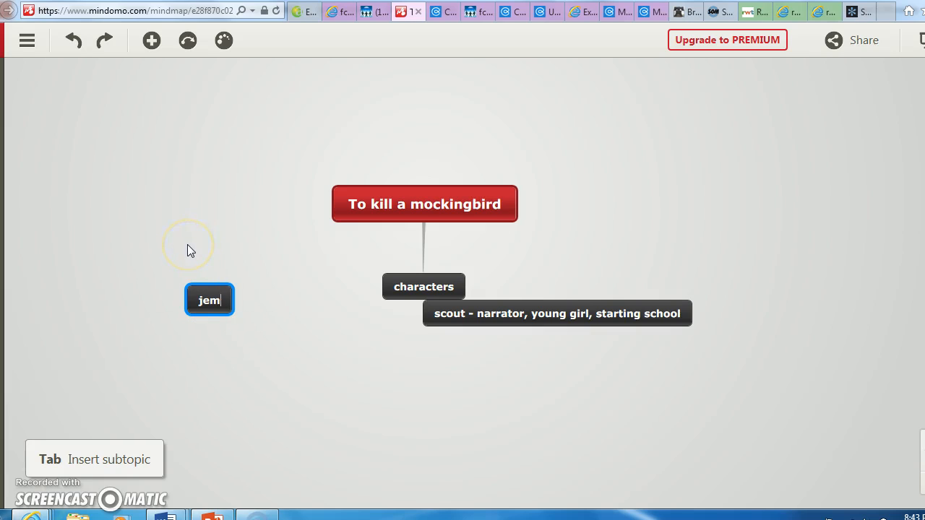
{"action": "type", "text": "= broyther"}
{"action": "key", "text": "BackSpace"}
{"action": "key", "text": "BackSpace"}
{"action": "key", "text": "BackSpace"}
{"action": "key", "text": "BackSpace"}
{"action": "key", "text": "BackSpace"}
{"action": "type", "text": "ther"}
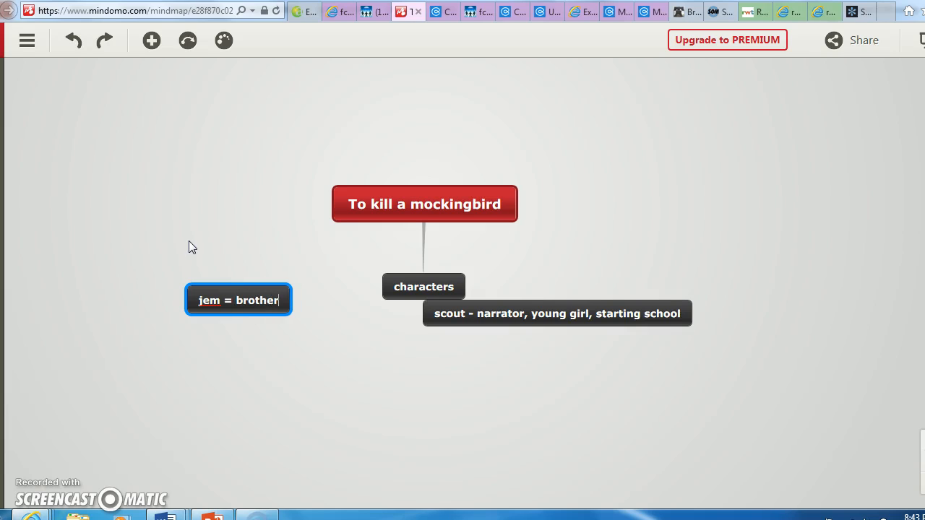
{"action": "type", "text": ", sports"}
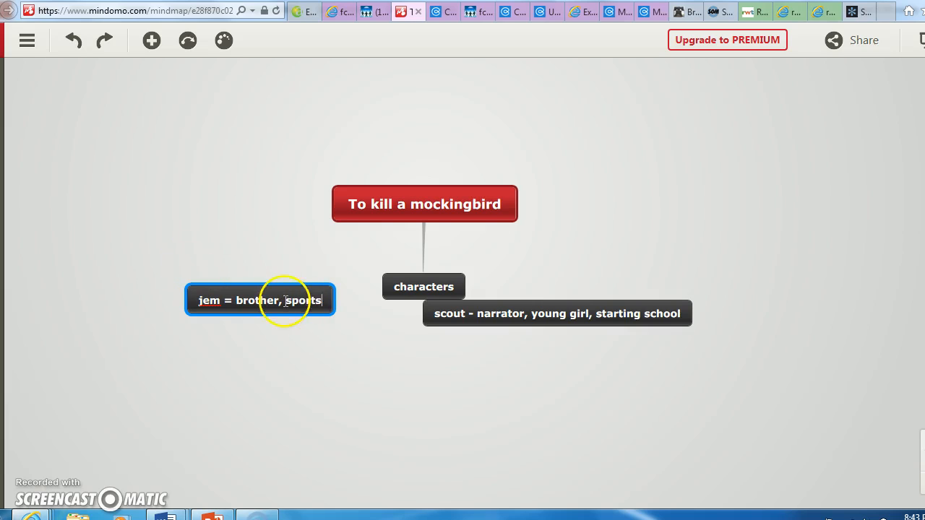
{"action": "left_click", "coordinate": [271, 382]}
{"action": "left_click_drag", "start_coordinate": [291, 293], "coordinate": [360, 306]}
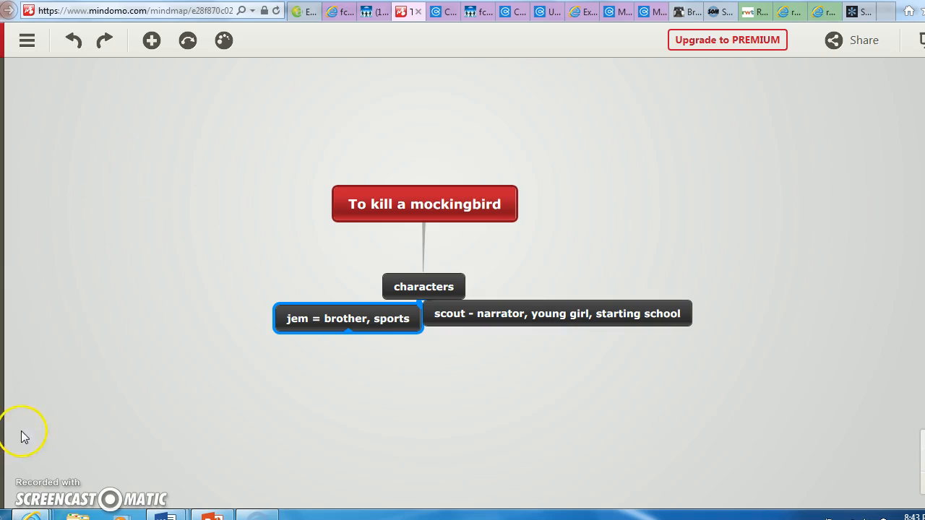
Step: Switch to the open Exploratree by Futurelab page in Internet Explorer
{"action": "left_click", "coordinate": [6, 514]}
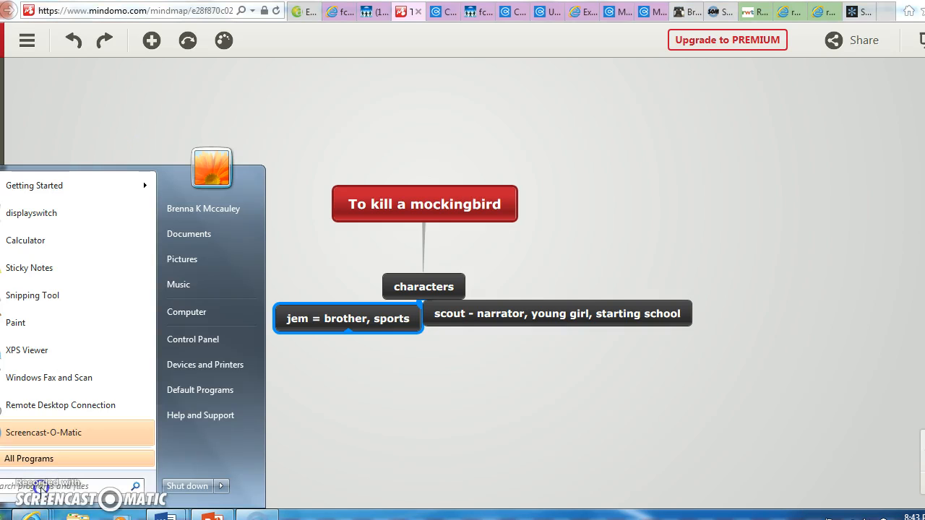
{"action": "left_click", "coordinate": [45, 513]}
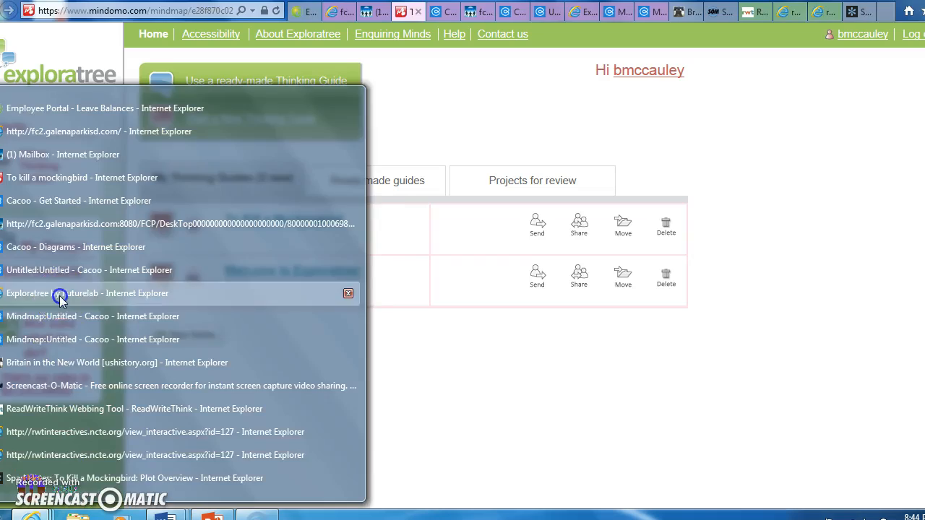
{"action": "left_click", "coordinate": [61, 294]}
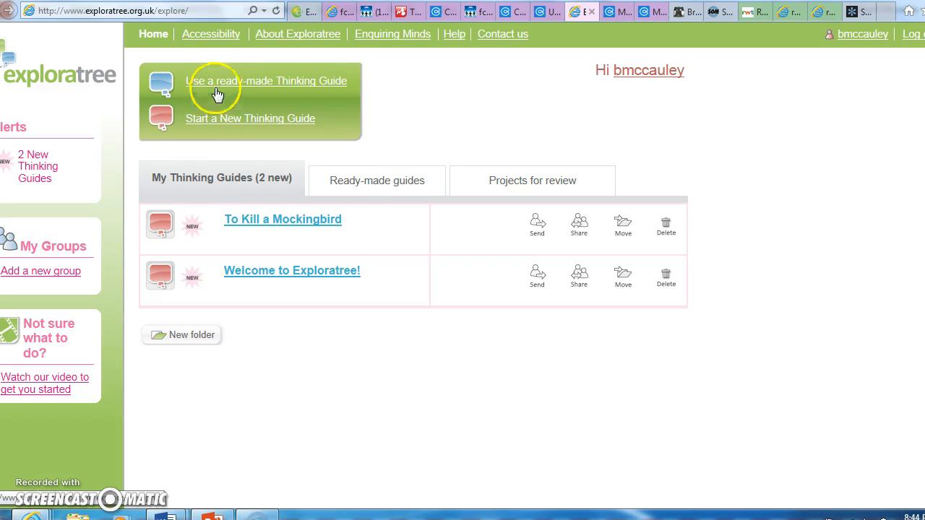
Step: Start a new Thinking Guide titled "to kill a mockingbird 2"
{"action": "left_click", "coordinate": [214, 119]}
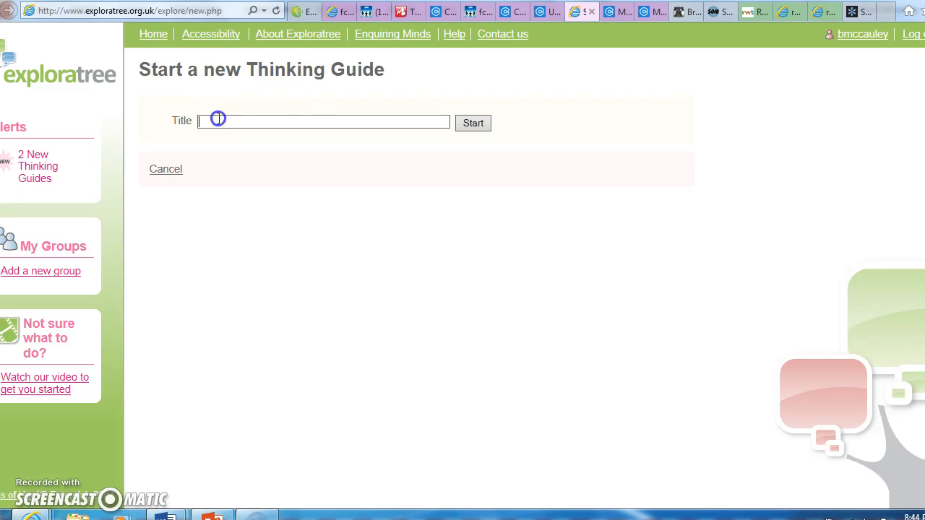
{"action": "type", "text": "to kill a mo"}
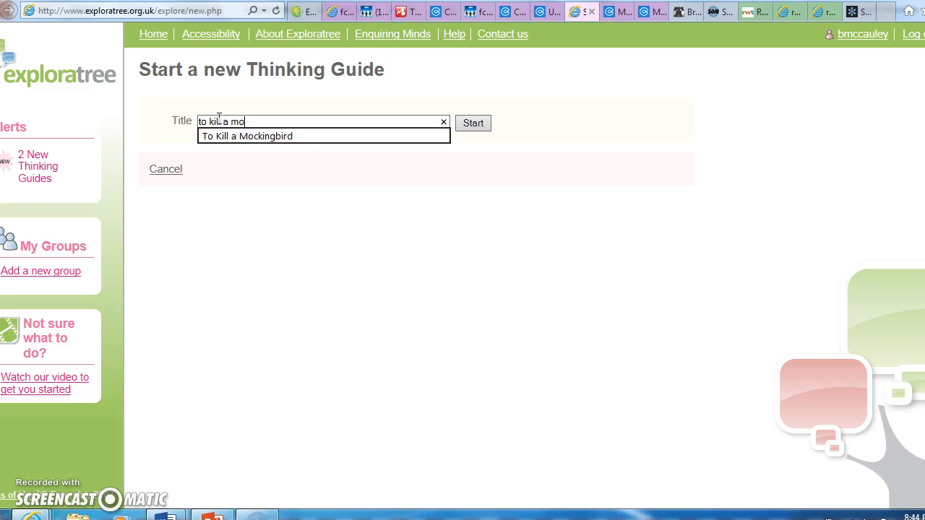
{"action": "type", "text": "ckingbbird"}
{"action": "key", "text": "BackSpace"}
{"action": "type", "text": "ird 2"}
{"action": "left_click", "coordinate": [473, 125]}
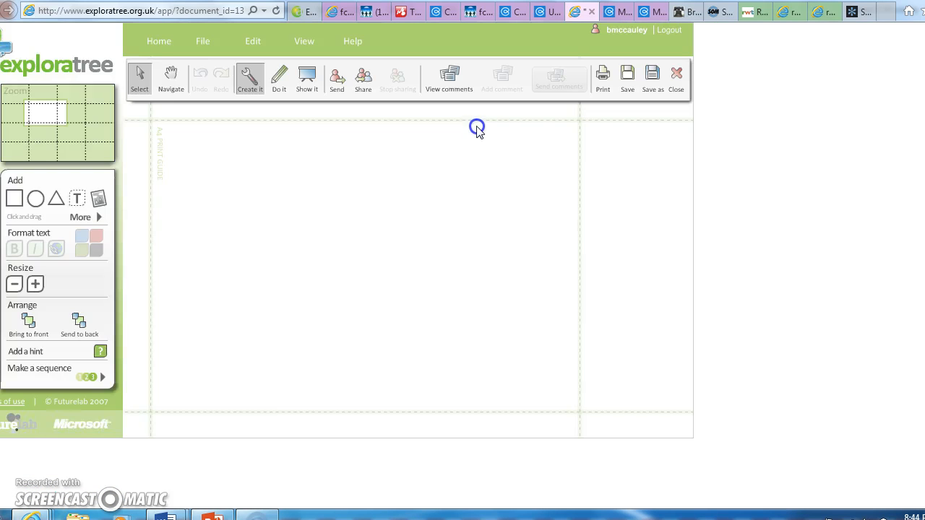
Step: Place a circle near the middle of the blank page, and try out a square below it before deleting that square
{"action": "left_click", "coordinate": [43, 197]}
{"action": "left_click_drag", "start_coordinate": [43, 197], "coordinate": [378, 230]}
{"action": "left_click_drag", "start_coordinate": [14, 198], "coordinate": [299, 309]}
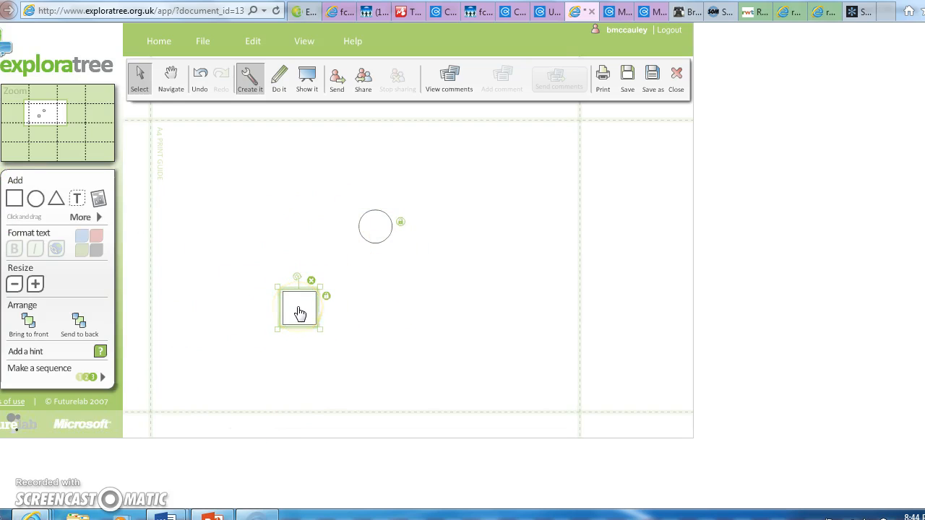
{"action": "key", "text": "Delete"}
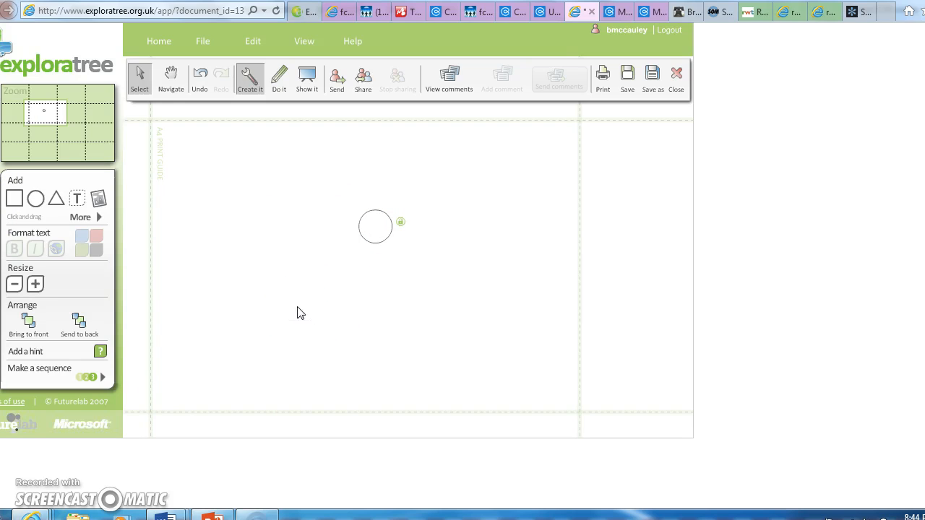
Step: Stretch the circle into a wide ellipse and add the text "to kill a mockingbird" inside it
{"action": "left_click", "coordinate": [374, 228]}
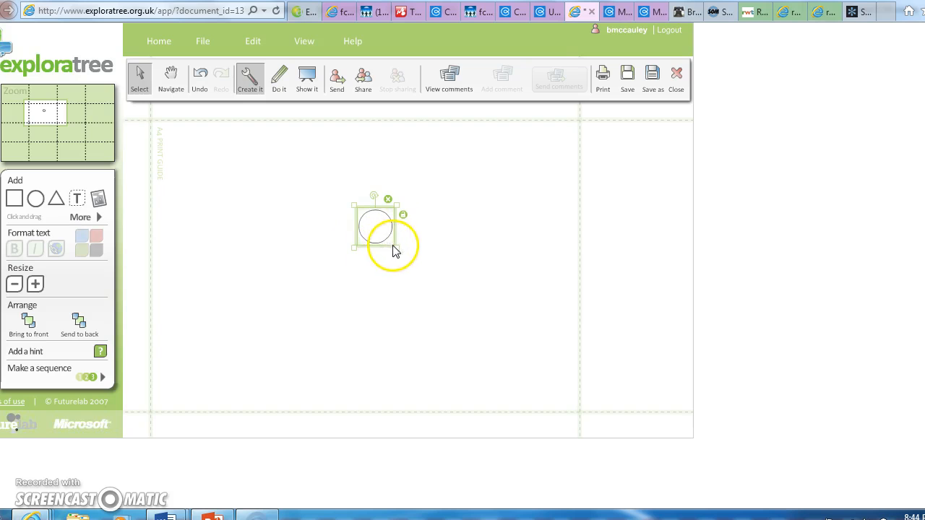
{"action": "left_click_drag", "start_coordinate": [397, 247], "coordinate": [544, 316]}
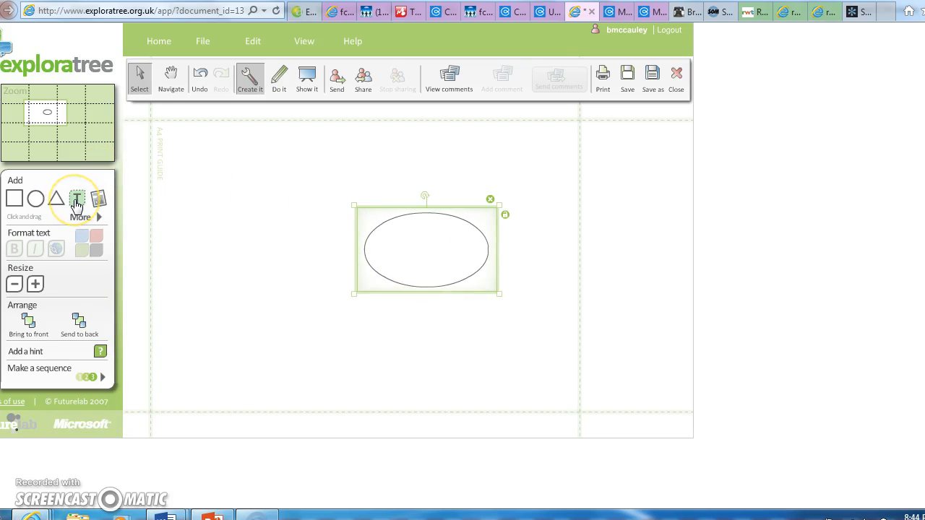
{"action": "left_click_drag", "start_coordinate": [77, 204], "coordinate": [413, 230]}
{"action": "left_click", "coordinate": [413, 230]}
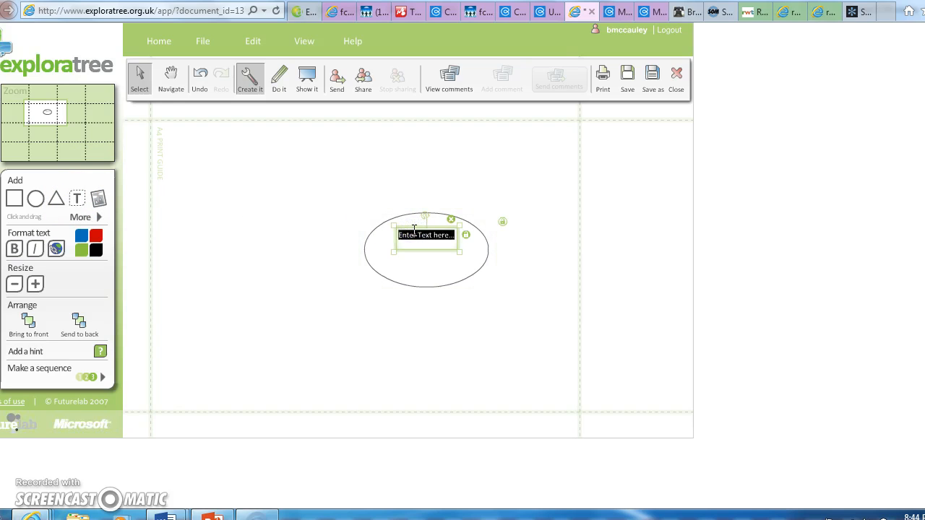
{"action": "type", "text": "to kiss a mo"}
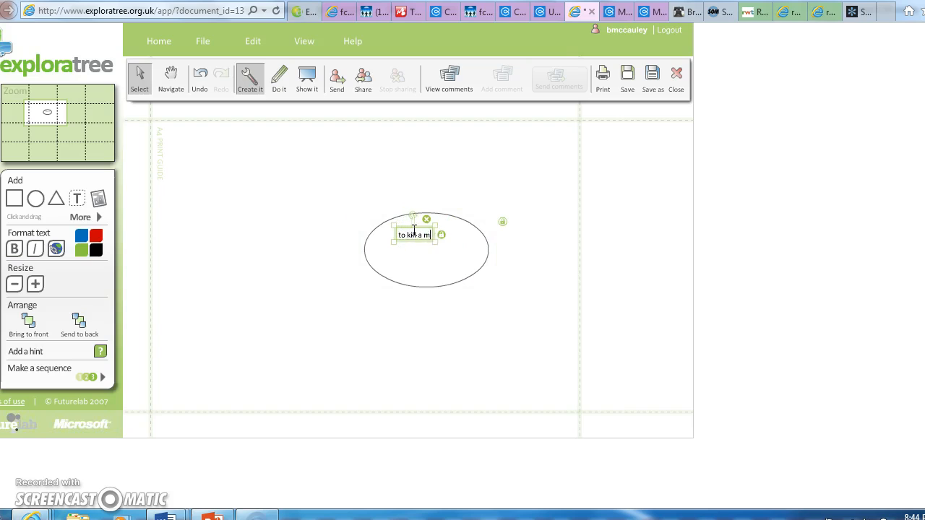
{"action": "type", "text": "ck"}
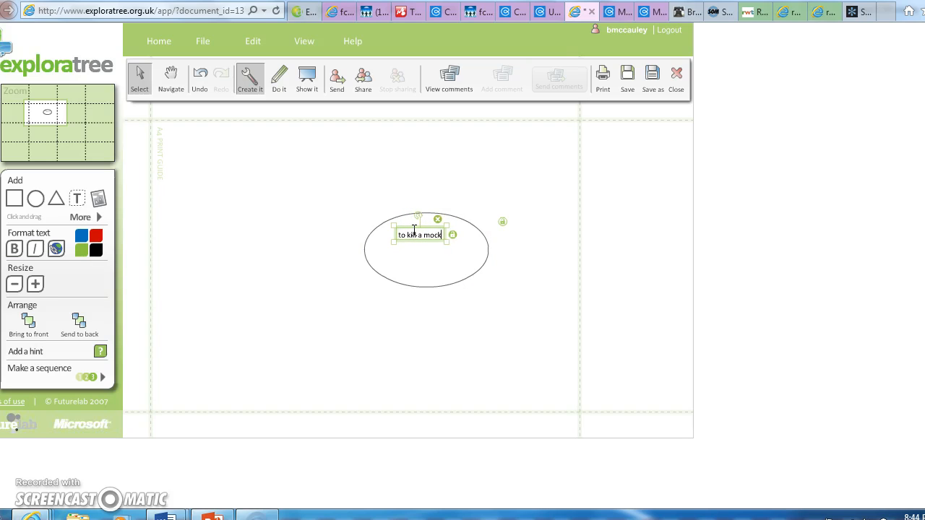
{"action": "type", "text": "ingbir"}
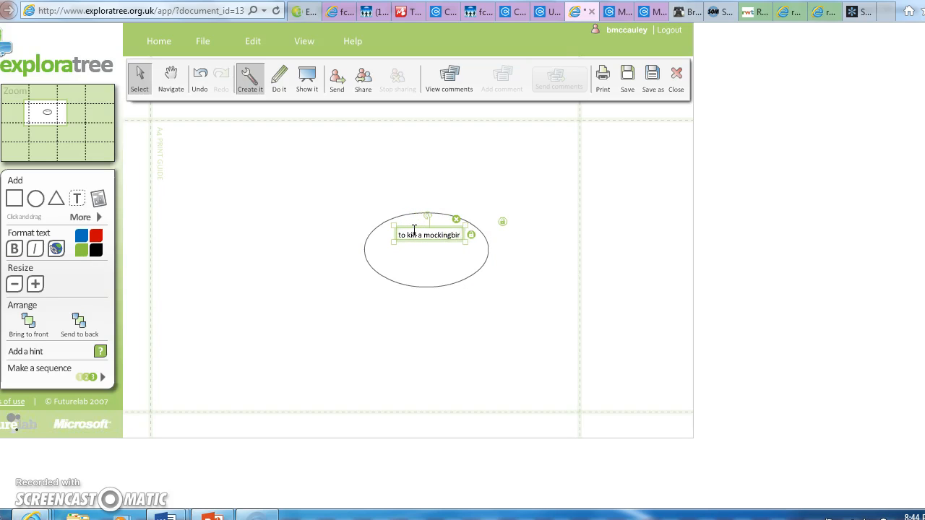
{"action": "type", "text": "d"}
{"action": "left_click", "coordinate": [430, 231]}
{"action": "left_click", "coordinate": [473, 301]}
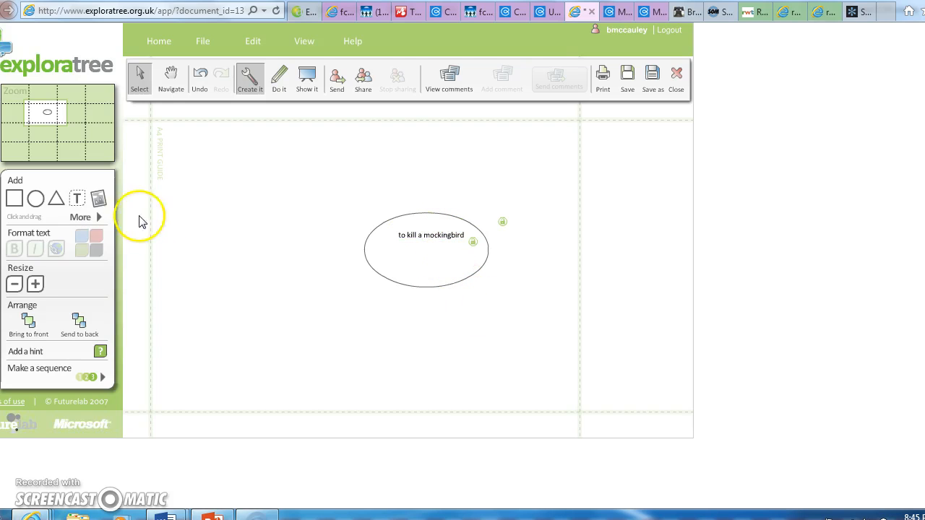
Step: Add a smaller ellipse beside the "to kill a mockingbird" ellipse, with the text "scout - narrator, young school girl"
{"action": "left_click_drag", "start_coordinate": [36, 198], "coordinate": [246, 250]}
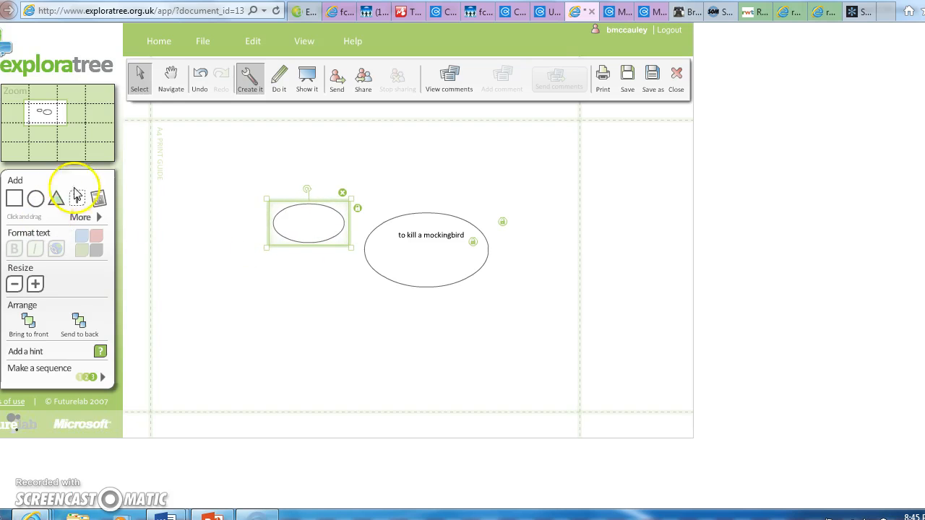
{"action": "left_click_drag", "start_coordinate": [77, 206], "coordinate": [290, 212]}
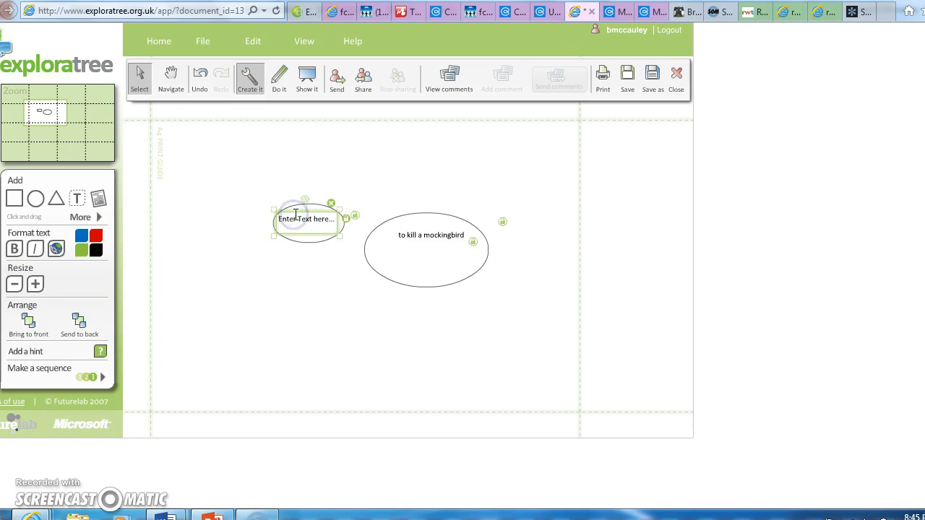
{"action": "left_click", "coordinate": [335, 218]}
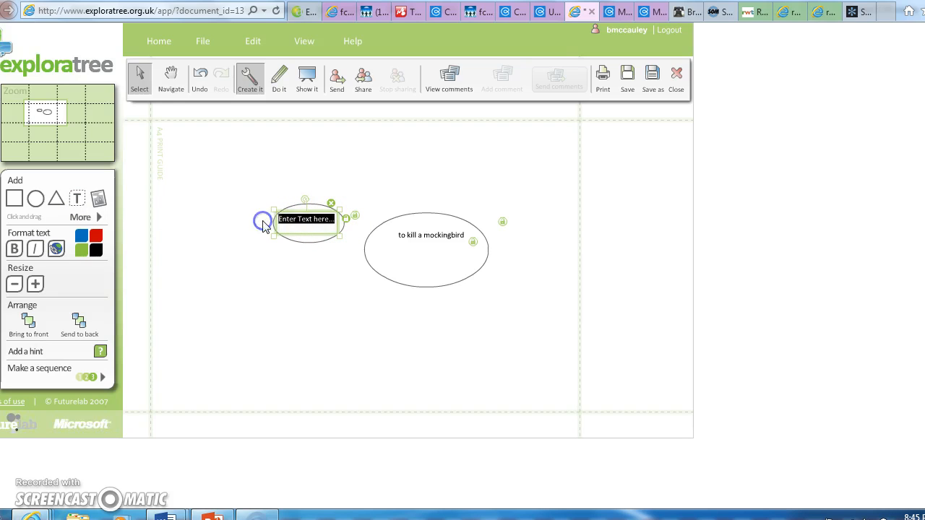
{"action": "type", "text": "scout - "}
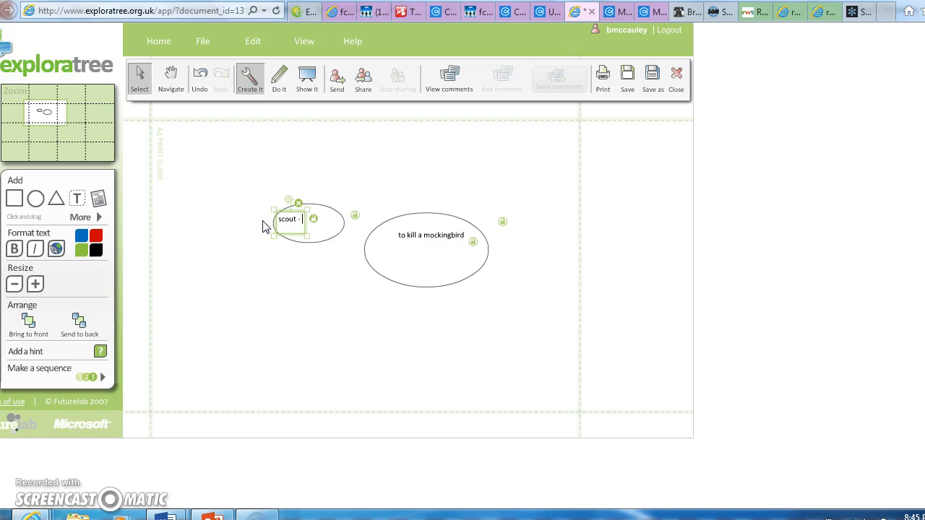
{"action": "type", "text": "narrator"}
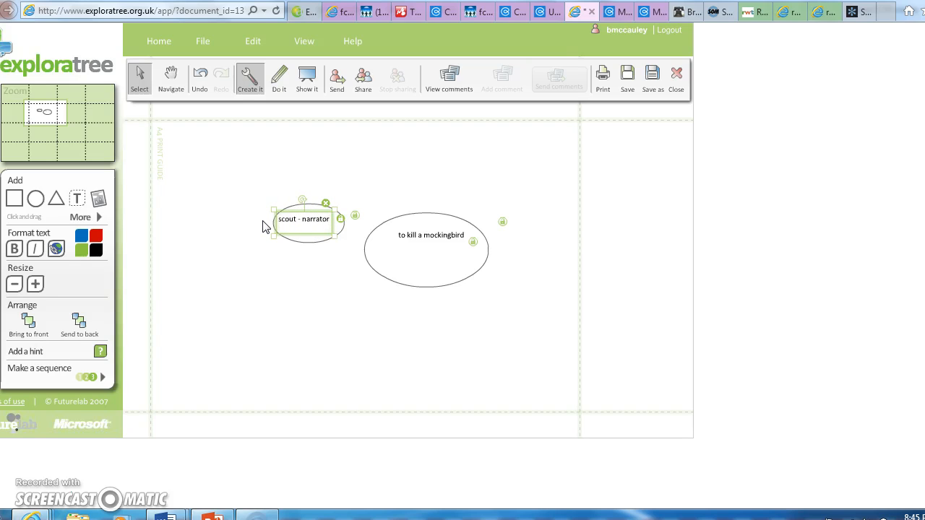
{"action": "type", "text": ", you"}
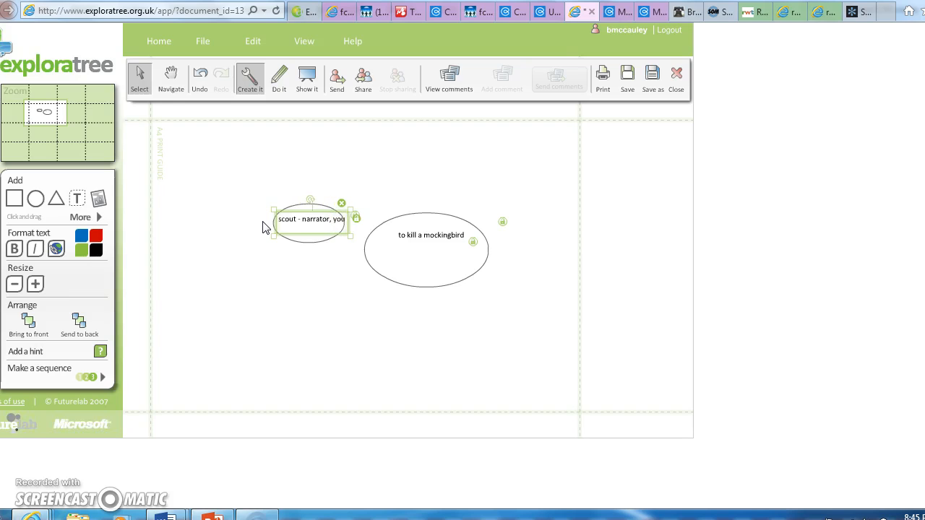
{"action": "type", "text": "ng school"}
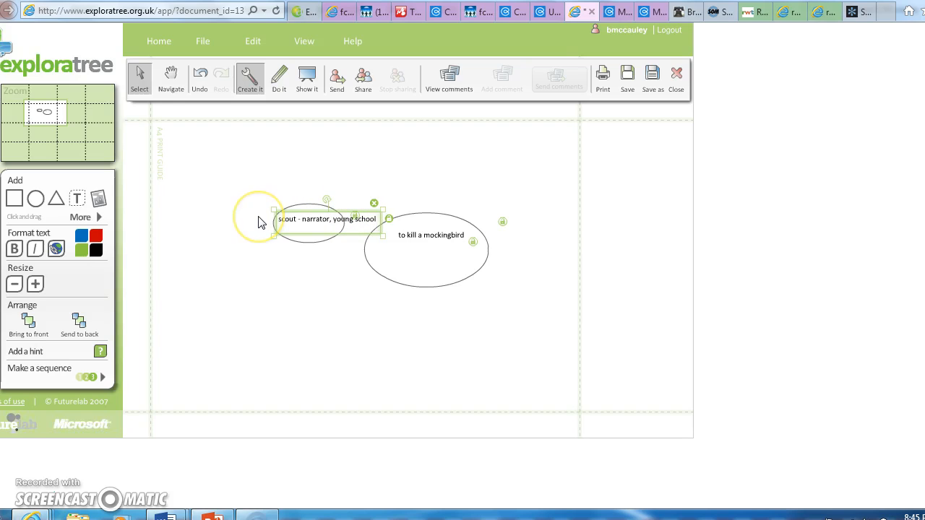
{"action": "type", "text": " girl"}
Step: Enlarge the scout ellipse away from the central one and reposition its text so the label sits inside it
{"action": "left_click", "coordinate": [299, 231]}
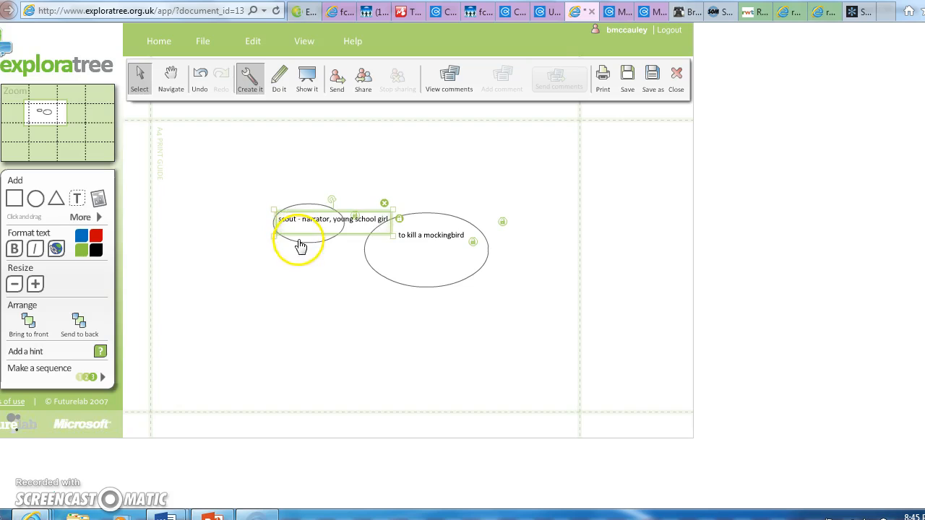
{"action": "left_click_drag", "start_coordinate": [268, 252], "coordinate": [212, 251]}
{"action": "left_click_drag", "start_coordinate": [288, 220], "coordinate": [210, 278]}
{"action": "left_click", "coordinate": [275, 246]}
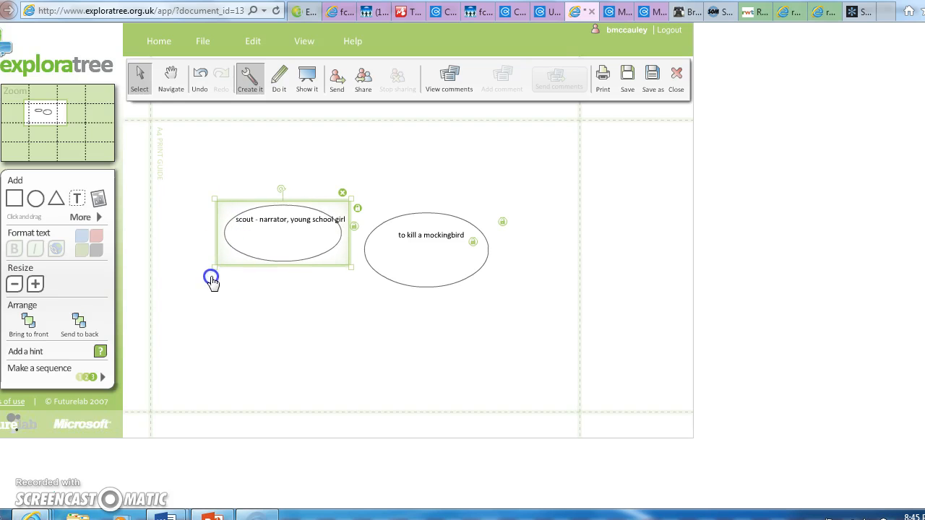
{"action": "left_click", "coordinate": [268, 230]}
{"action": "left_click_drag", "start_coordinate": [267, 230], "coordinate": [270, 228]}
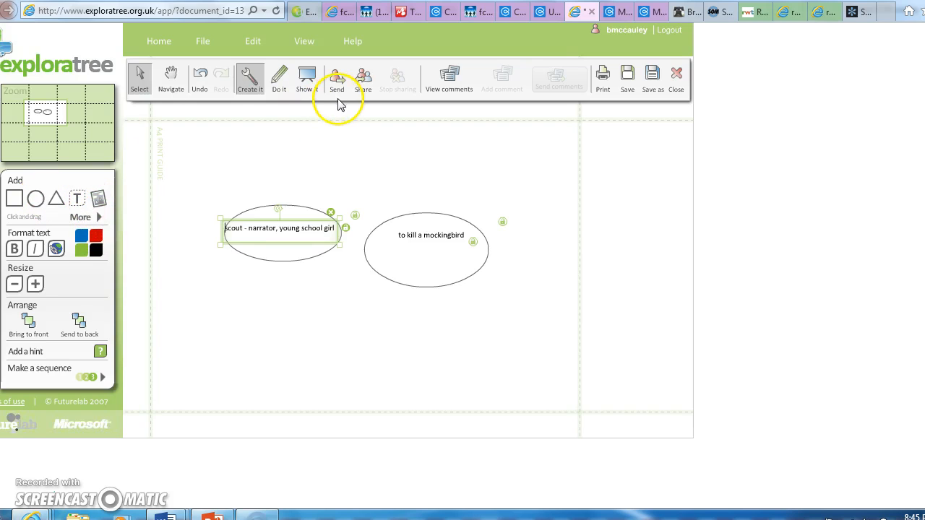
{"action": "left_click", "coordinate": [455, 98]}
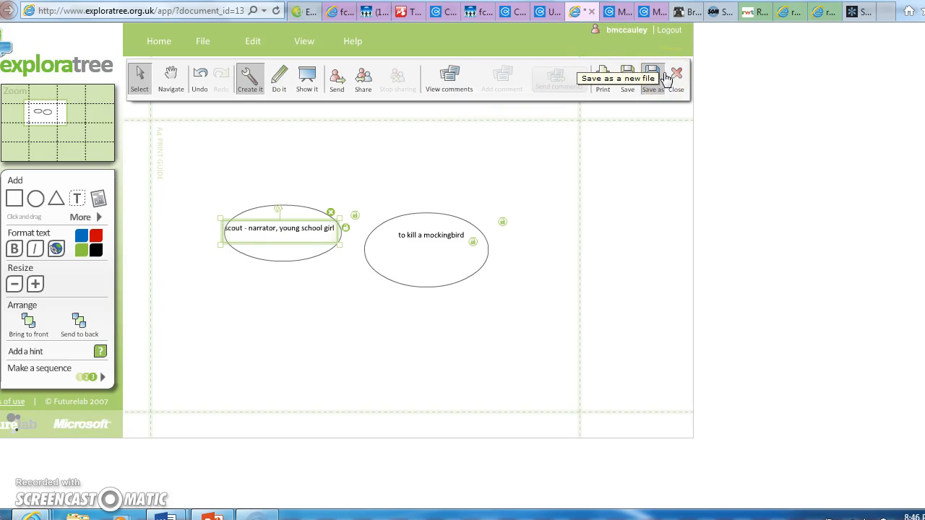
{"action": "left_click", "coordinate": [300, 298]}
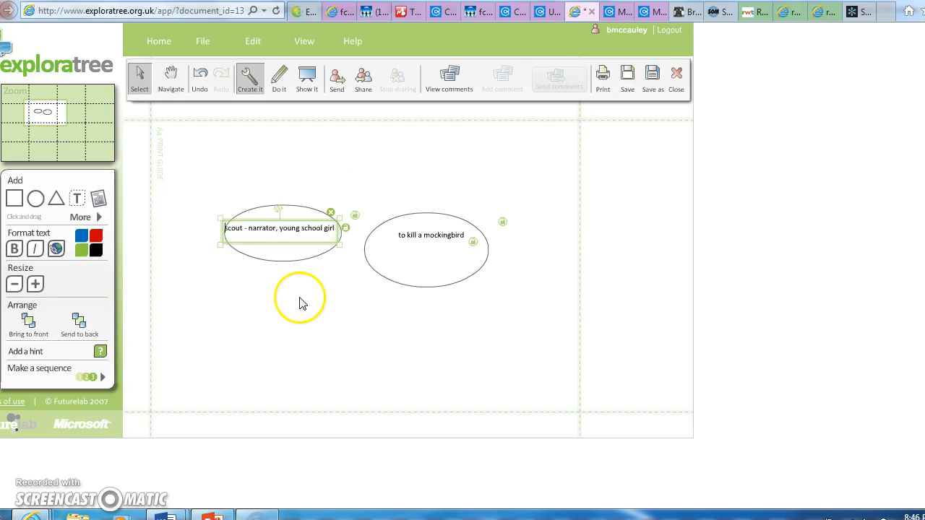
{"action": "left_click", "coordinate": [269, 253]}
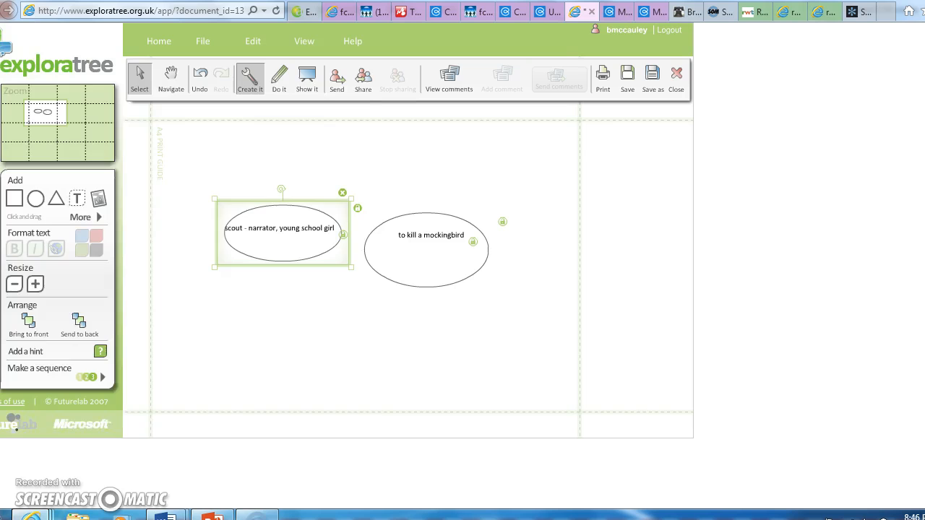
Step: Bring up the list of open Internet Explorer pages to switch away from the Exploratree map
{"action": "left_click", "coordinate": [44, 516]}
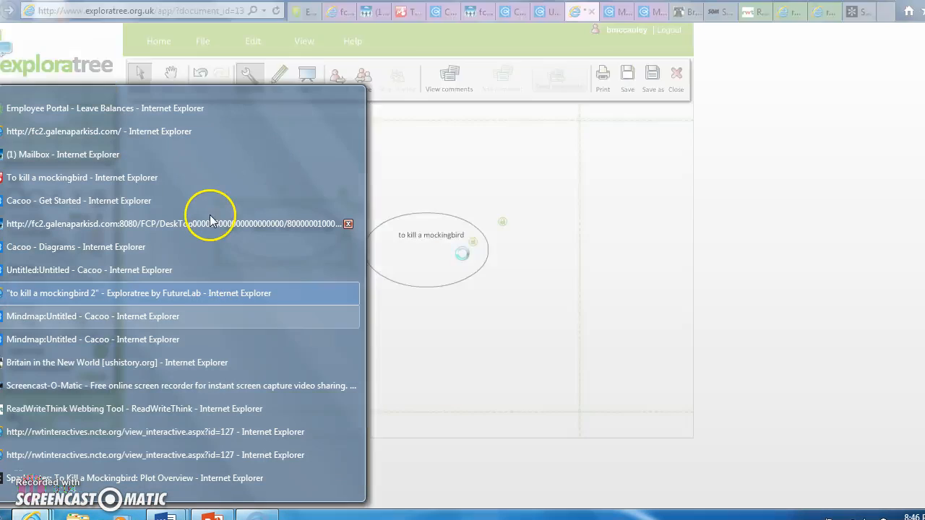